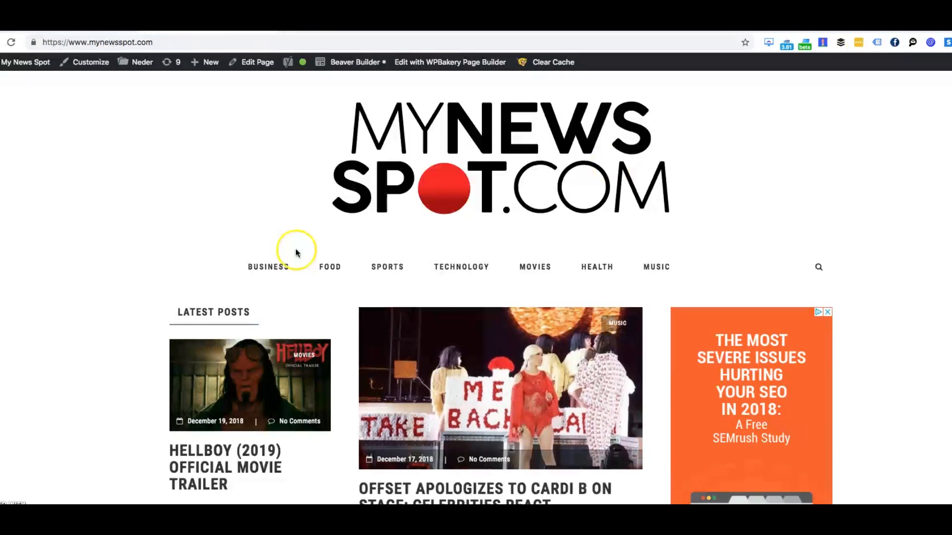
pyautogui.scroll(-5, 308, 207)
pyautogui.scroll(5, 310, 179)
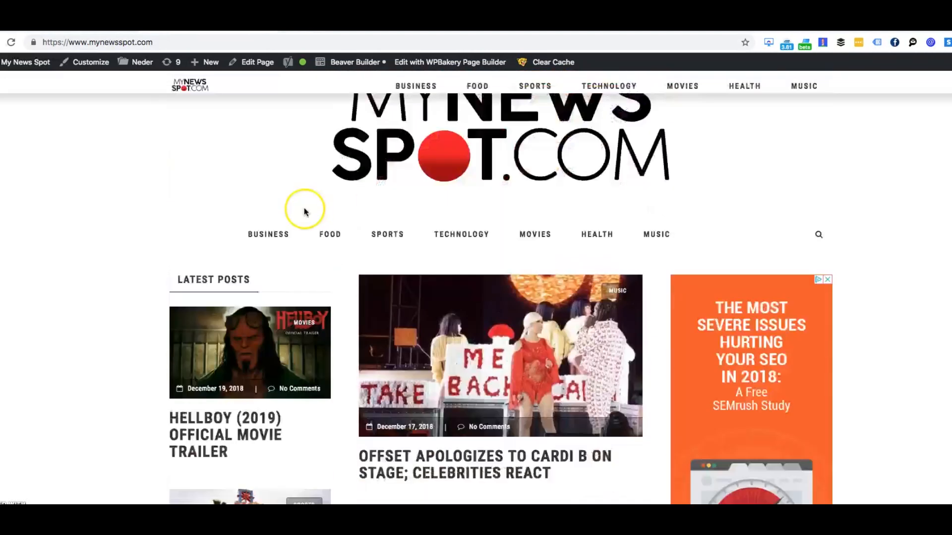
# Open the Home page in the block editor and dismiss the welcome tip
pyautogui.click(251, 64)
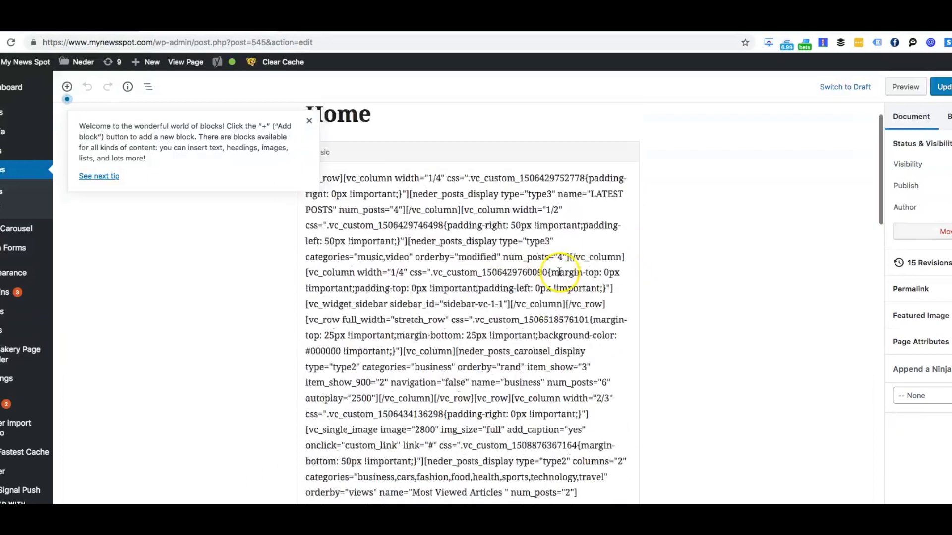
pyautogui.scroll(-5, 553, 277)
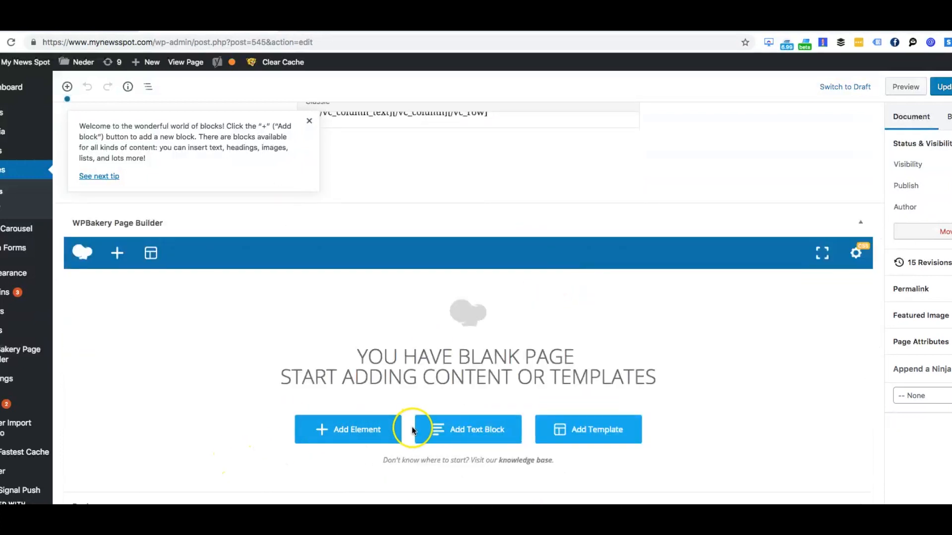
pyautogui.scroll(5, 412, 425)
pyautogui.scroll(3, 412, 426)
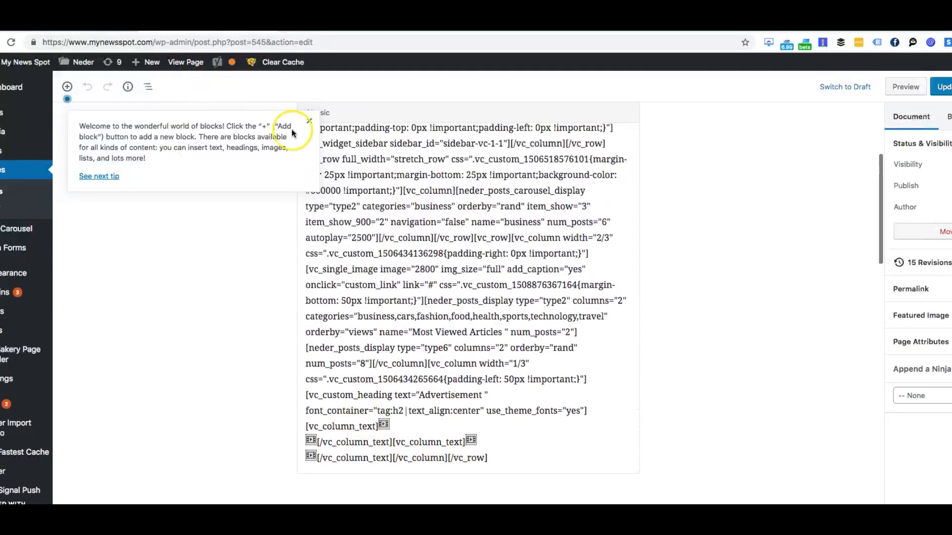
pyautogui.click(308, 120)
pyautogui.scroll(4, 412, 223)
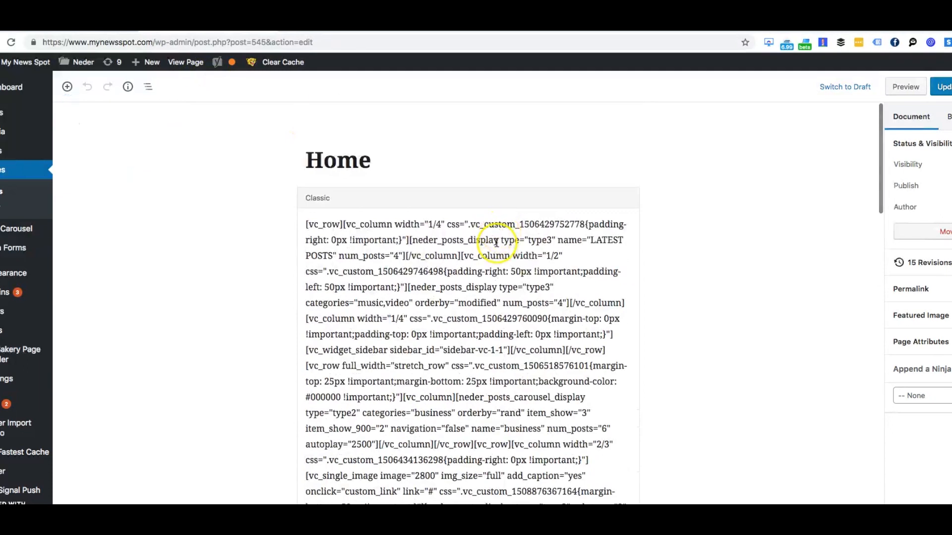
pyautogui.scroll(-2, 386, 256)
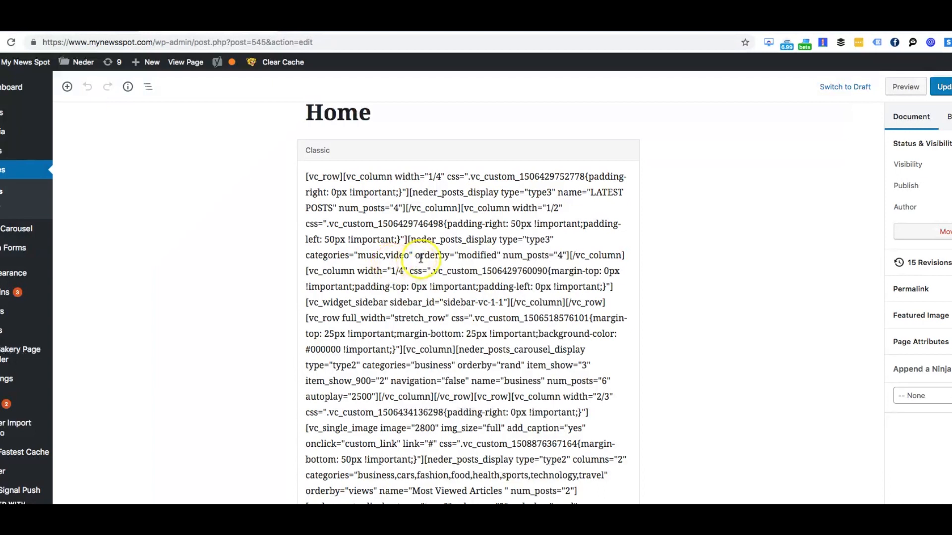
pyautogui.scroll(1, 400, 246)
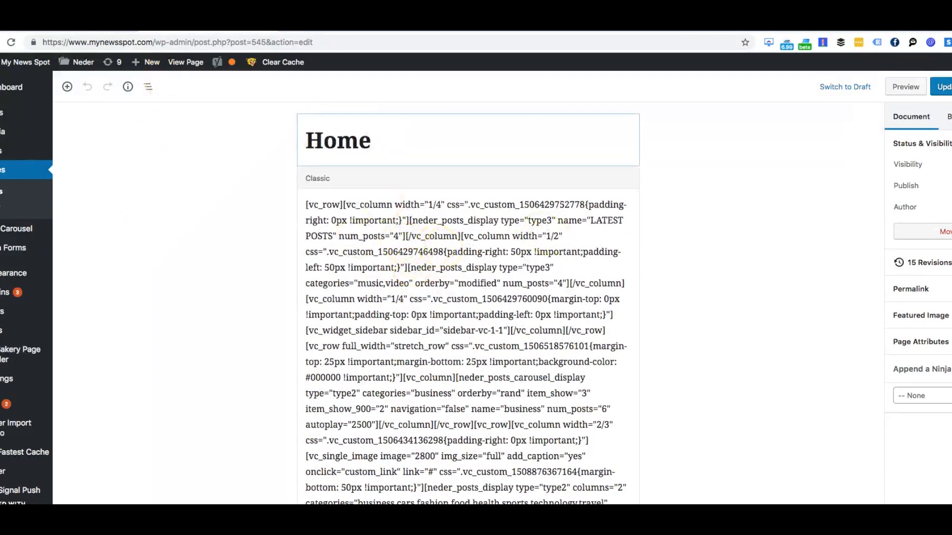
pyautogui.scroll(-1, 148, 82)
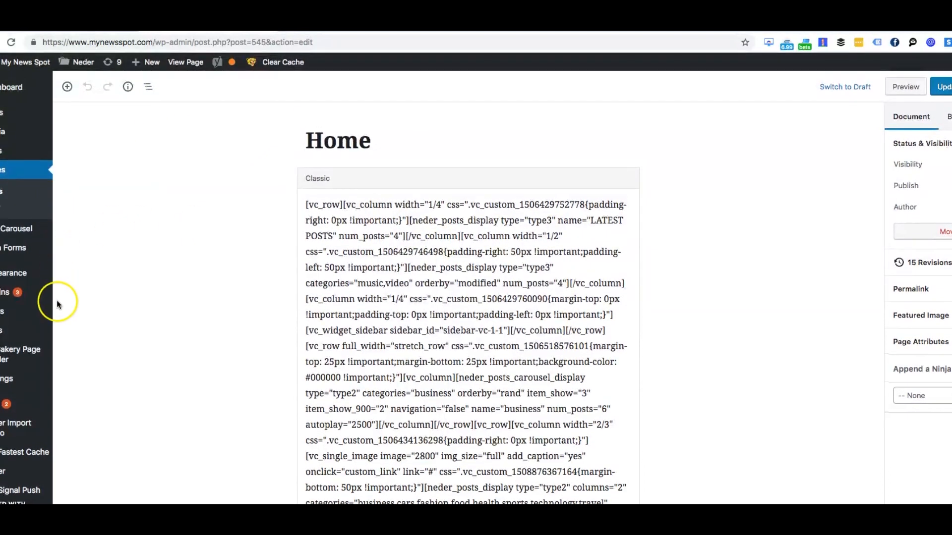
# From Plugins > Add New, find Classic Editor, install it and activate it
pyautogui.click(4, 295)
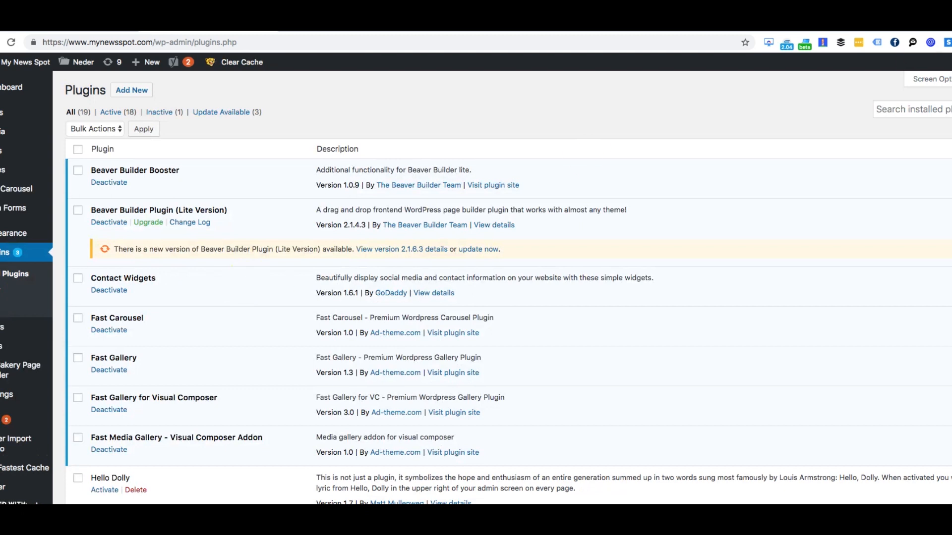
pyautogui.click(131, 91)
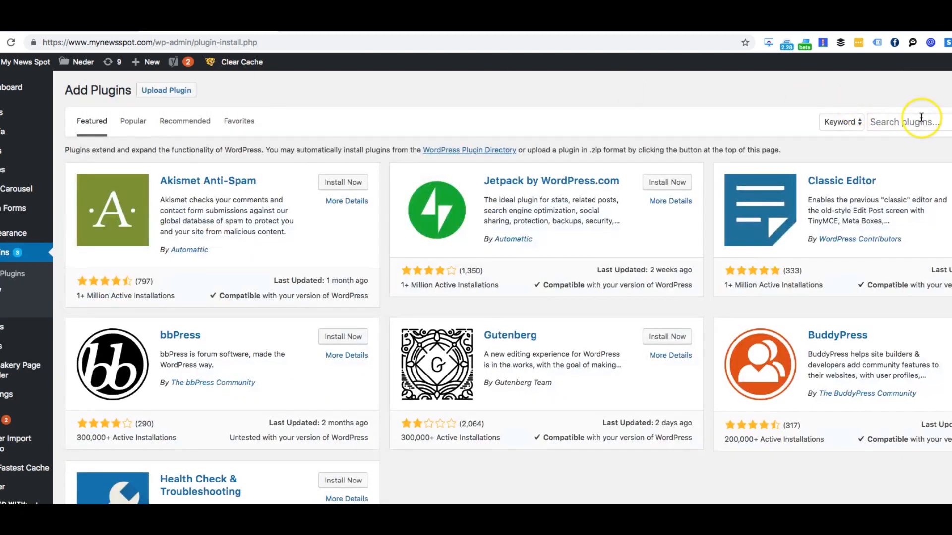
pyautogui.click(919, 123)
pyautogui.press('Escape')
pyautogui.doubleClick(938, 270)
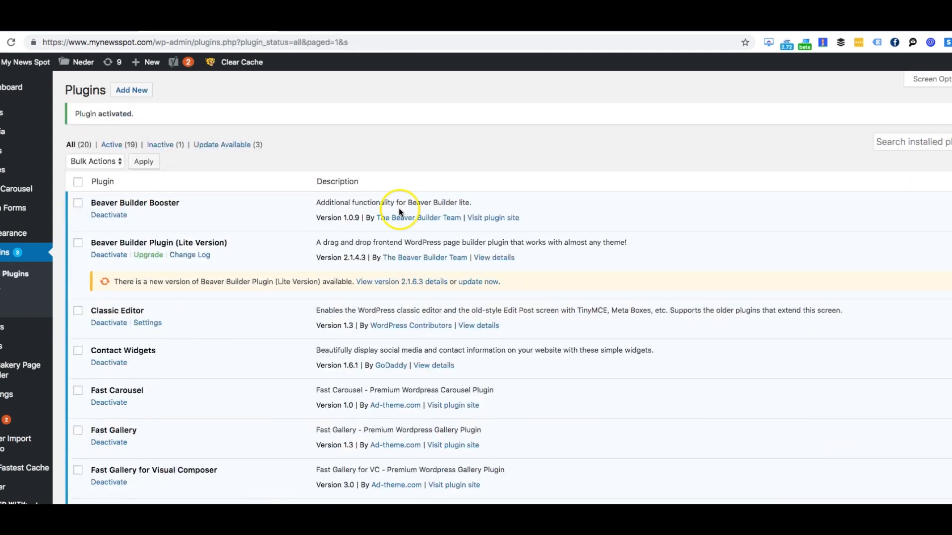
# Visit the live My News Spot homepage from the admin bar
pyautogui.click(32, 72)
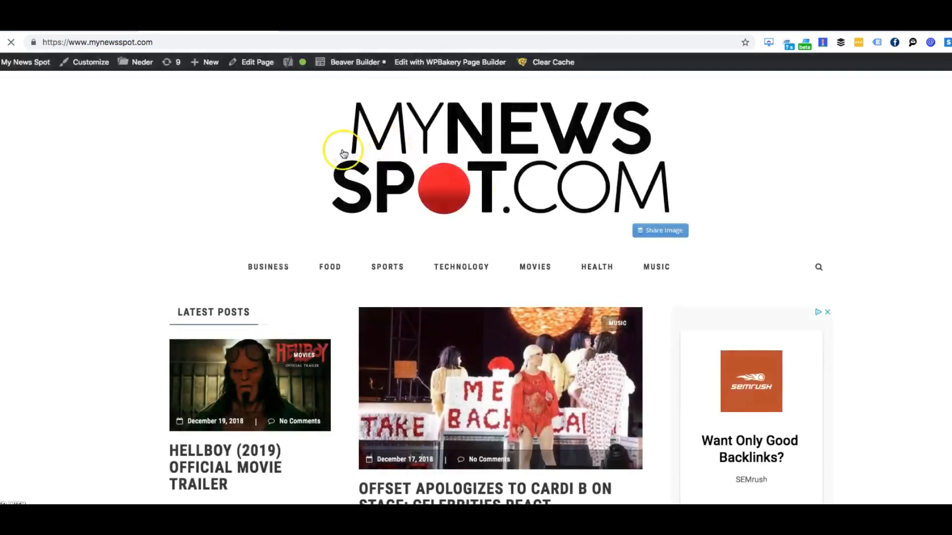
pyautogui.scroll(-2, 340, 151)
pyautogui.scroll(-4, 340, 151)
pyautogui.scroll(6, 446, 186)
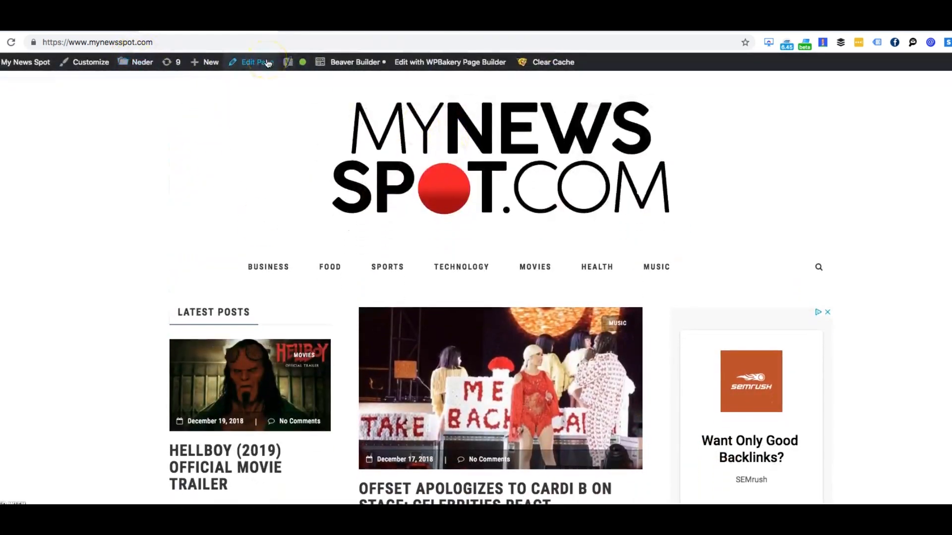
# Reopen the Home page for editing, now in the WPBakery backend editor
pyautogui.click(257, 62)
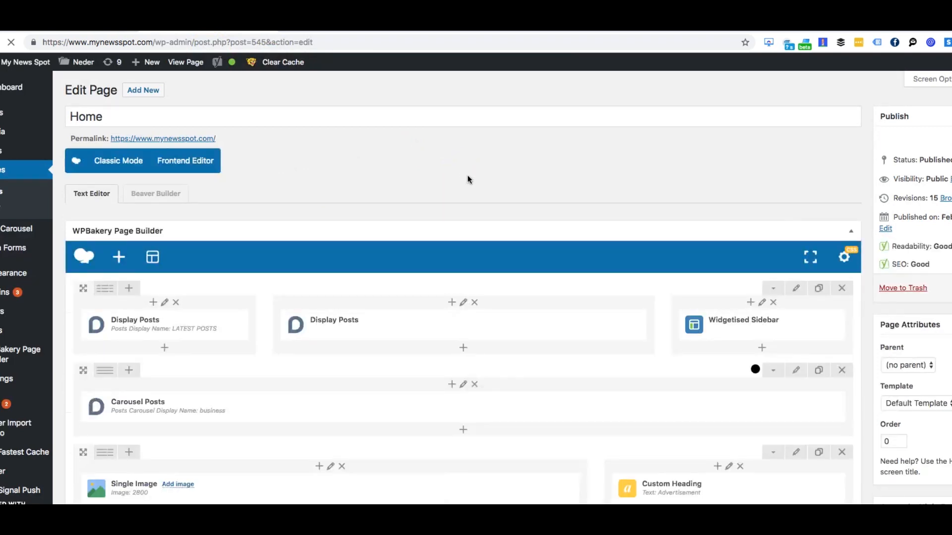
pyautogui.scroll(-5, 466, 176)
pyautogui.scroll(-5, 467, 176)
pyautogui.scroll(5, 466, 176)
pyautogui.scroll(3, 467, 176)
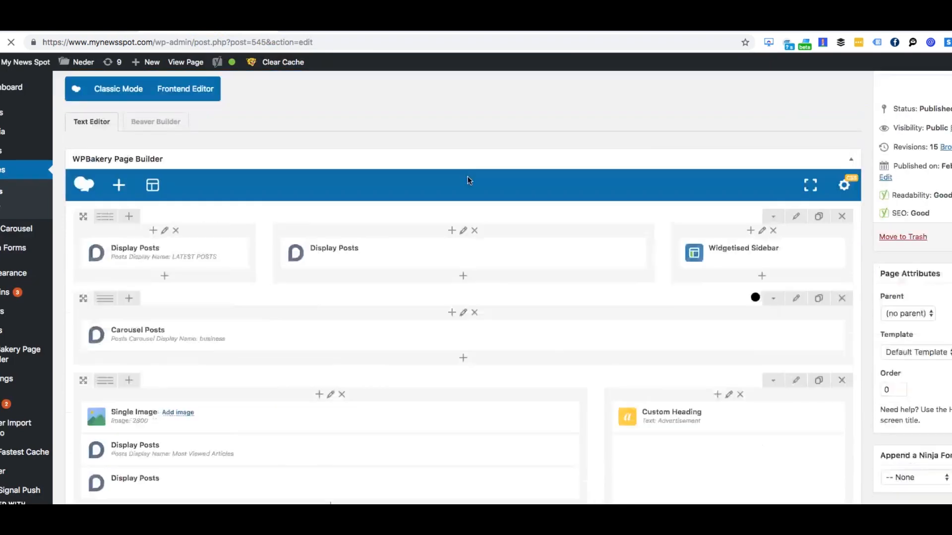
pyautogui.scroll(2, 467, 180)
pyautogui.scroll(-4, 468, 177)
pyautogui.scroll(-4, 468, 176)
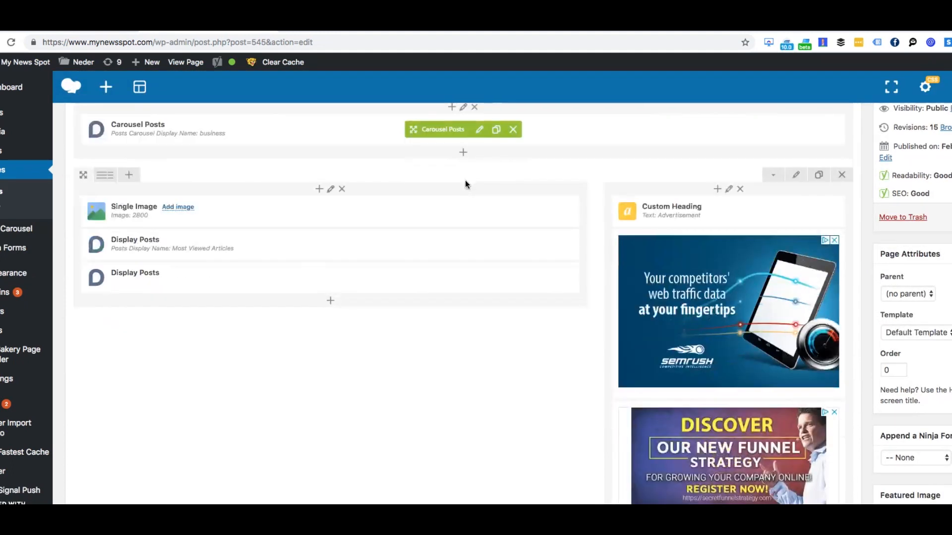
pyautogui.scroll(-4, 464, 179)
pyautogui.scroll(-4, 461, 185)
pyautogui.scroll(5, 459, 186)
pyautogui.scroll(5, 460, 186)
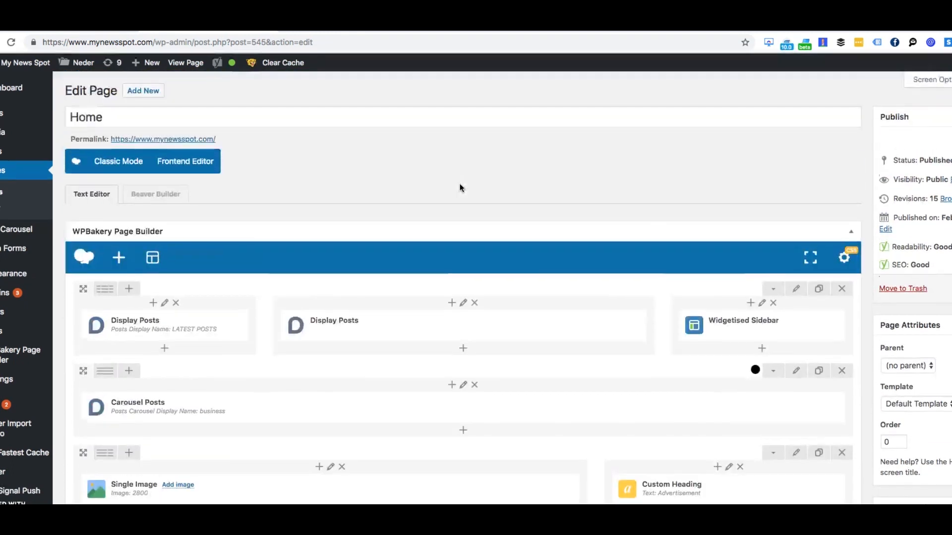
pyautogui.scroll(-4, 573, 230)
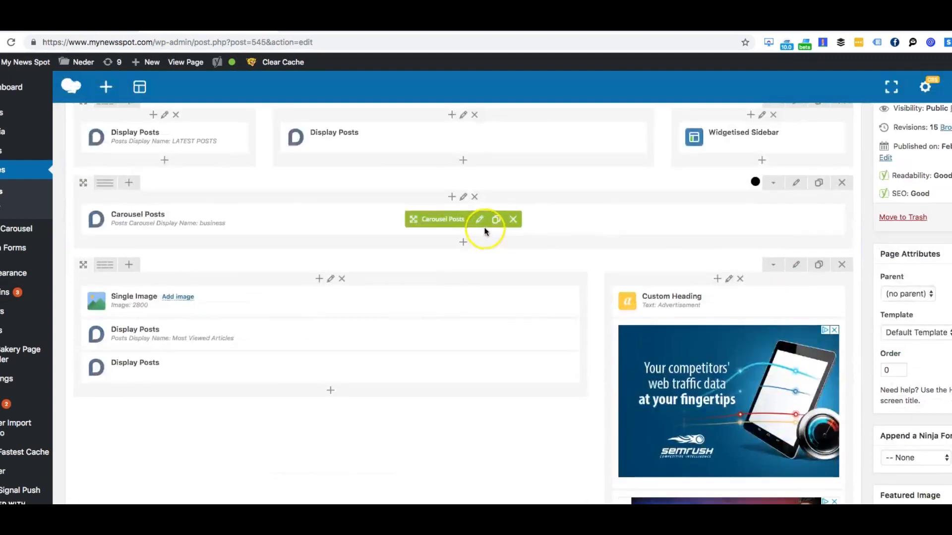